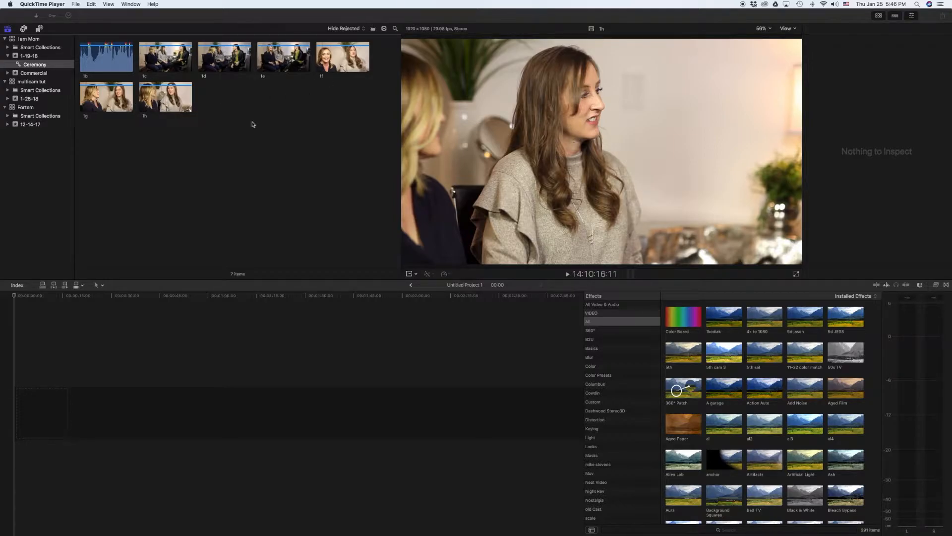
# Step: Set the camera name of the audio-only clip 1b to "audio"
pyautogui.click(100, 58)
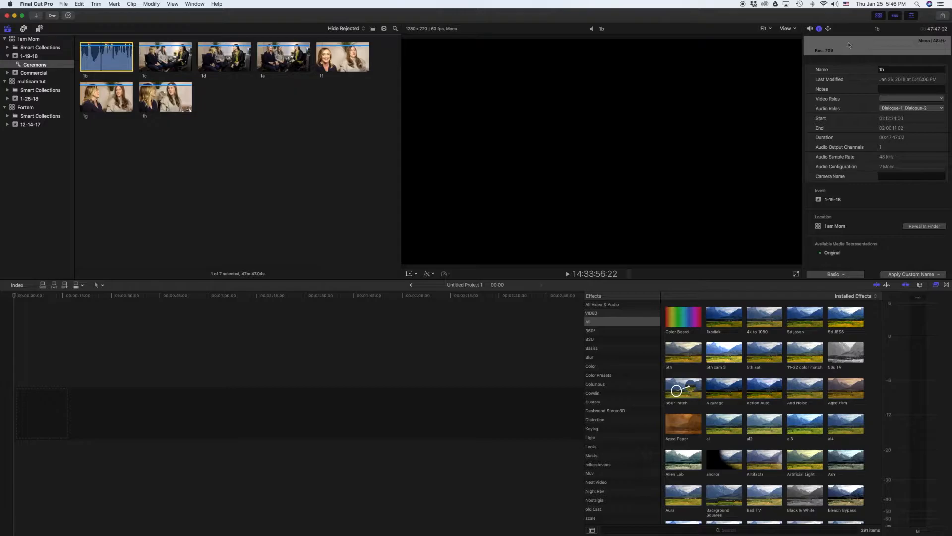
pyautogui.click(911, 17)
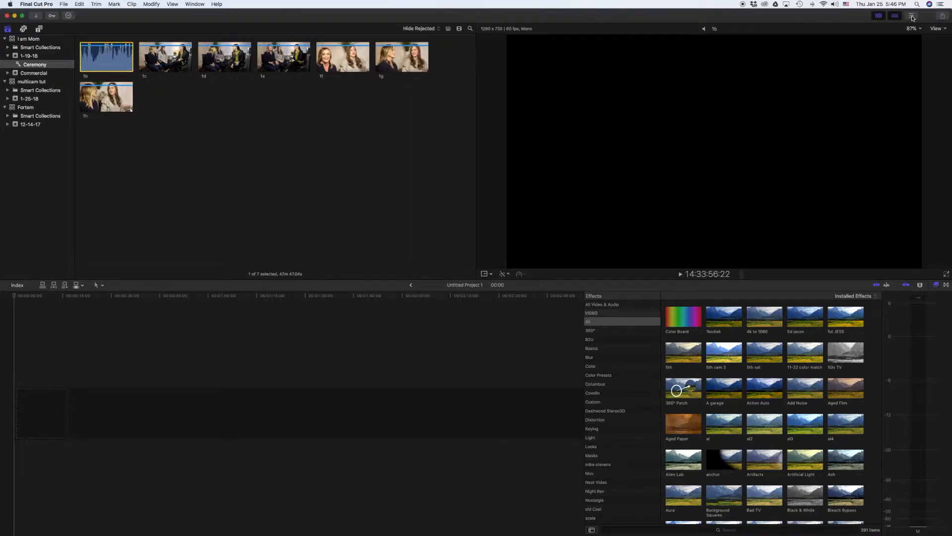
pyautogui.click(911, 17)
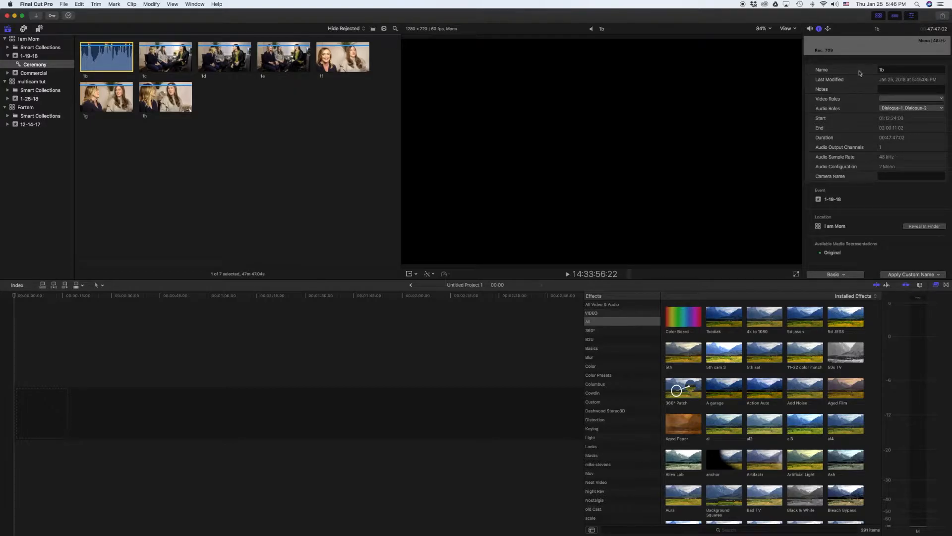
pyautogui.click(887, 176)
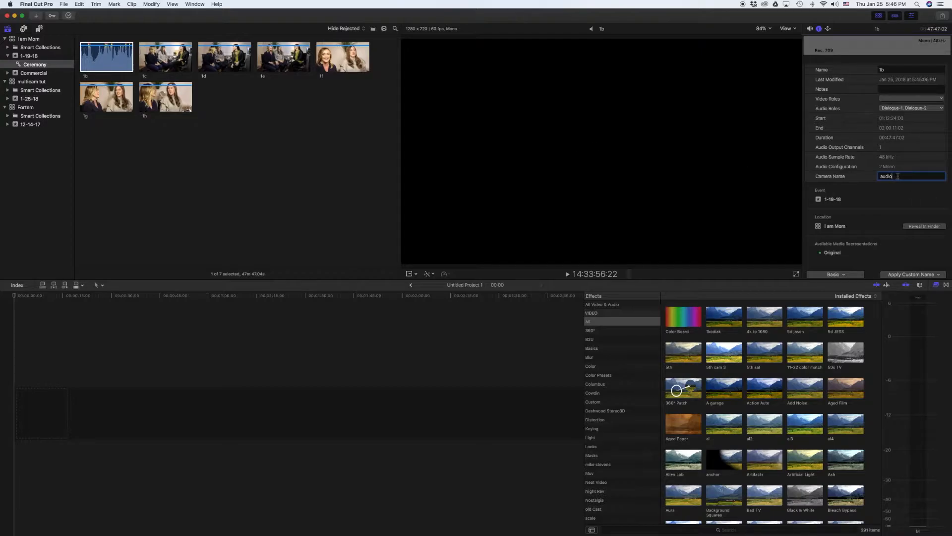
pyautogui.click(343, 133)
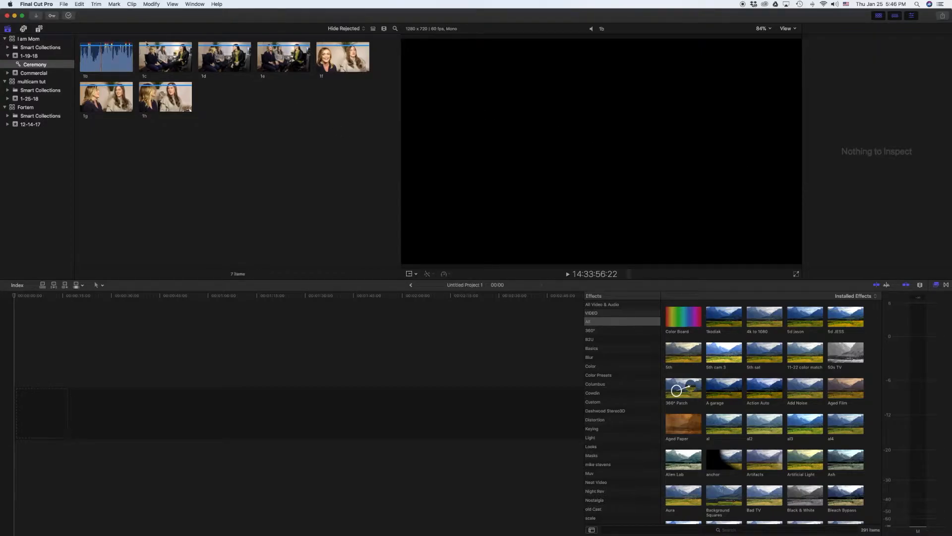
# Step: Give the three wide-shot clips 1c, 1d and 1e the camera name "cam 1"
pyautogui.click(161, 60)
pyautogui.keyDown('super'); pyautogui.click(218, 58); pyautogui.keyUp('super')
pyautogui.keyDown('super'); pyautogui.click(272, 57); pyautogui.keyUp('super')
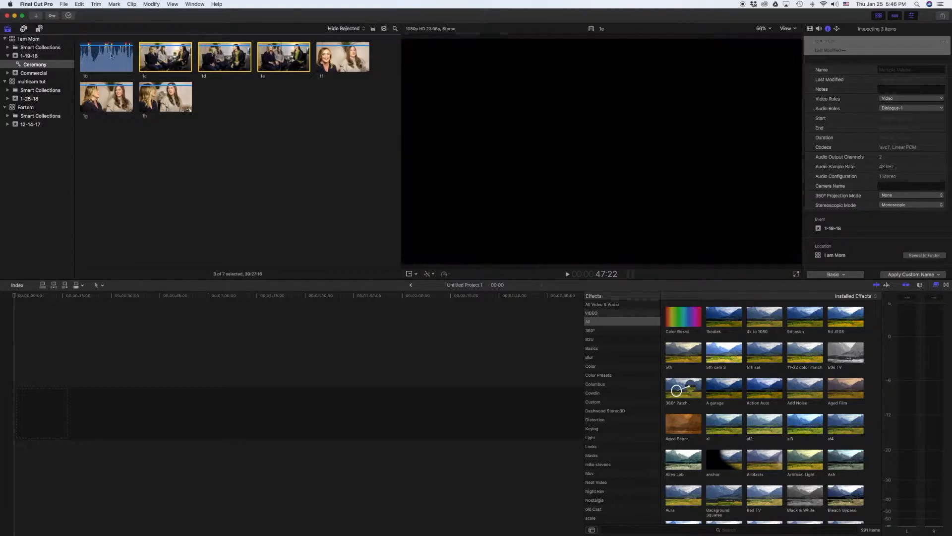
pyautogui.click(893, 186)
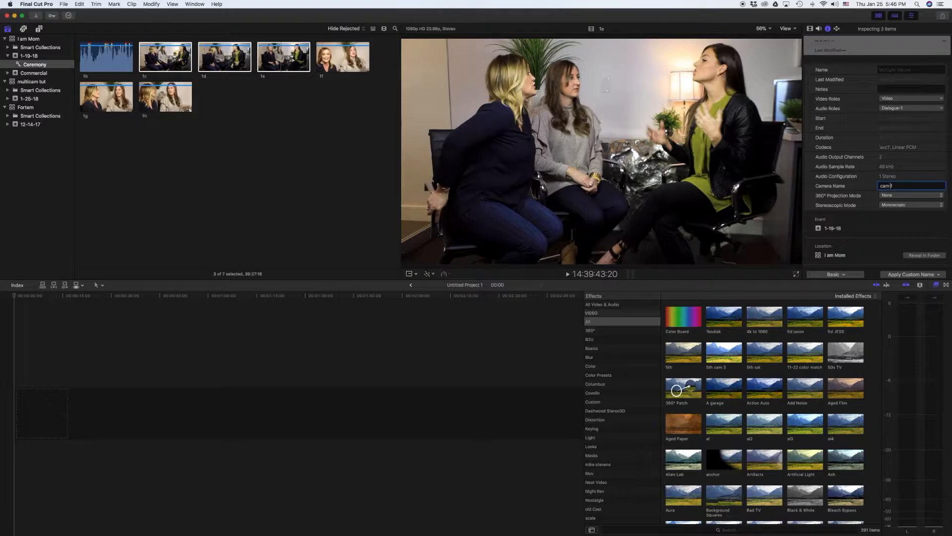
pyautogui.click(331, 109)
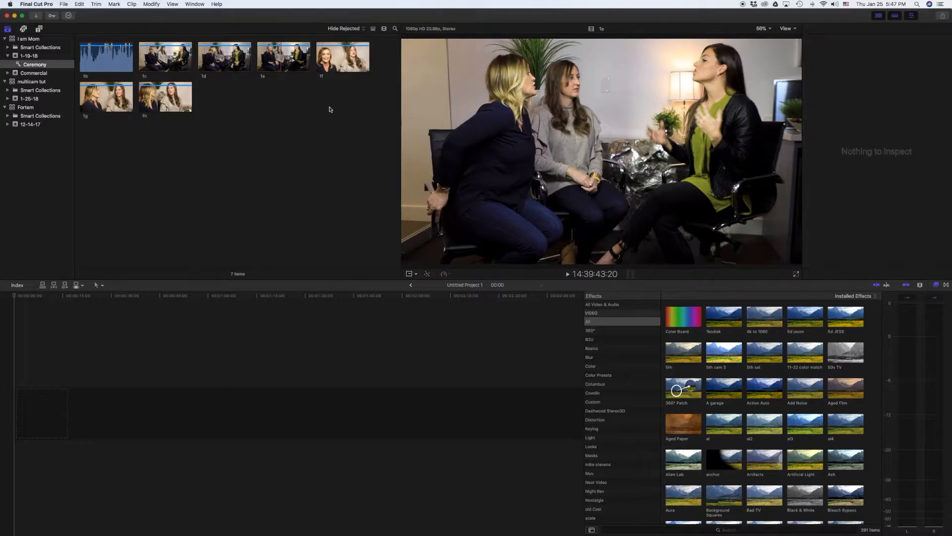
# Step: Give the three close-up clips 1f, 1g and 1h the camera name "cam 2"
pyautogui.click(337, 65)
pyautogui.keyDown('shift'); pyautogui.click(163, 95); pyautogui.keyUp('shift')
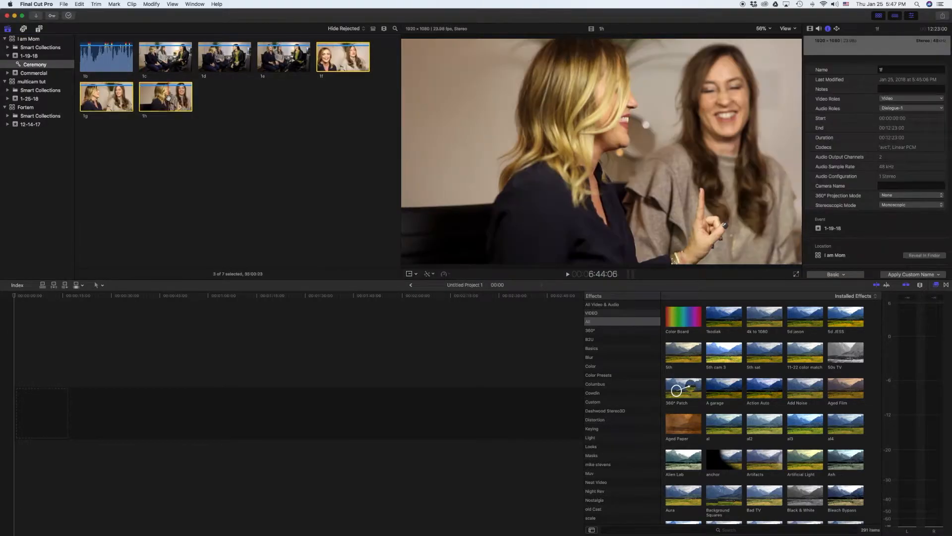
pyautogui.click(892, 186)
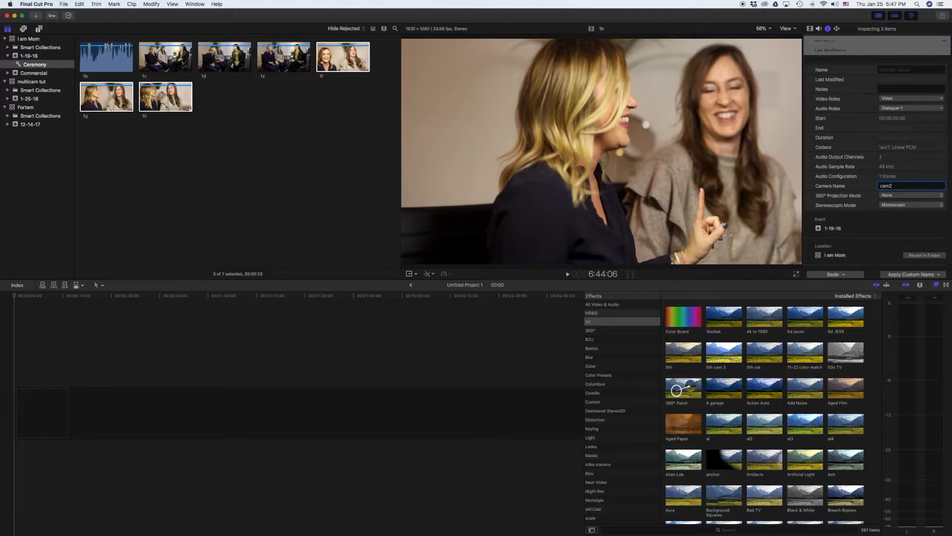
pyautogui.click(251, 135)
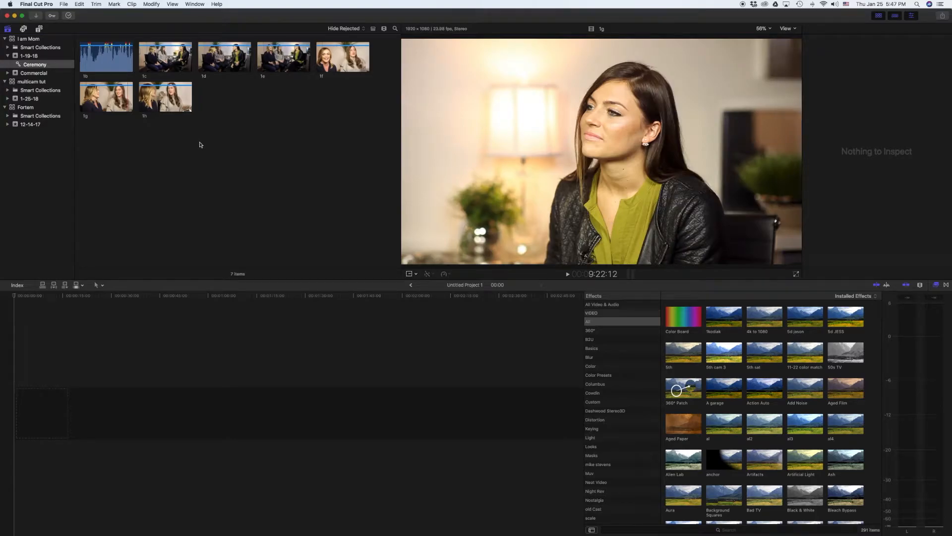
# Step: Create a multicam clip named "shine" from all clips in the Ceremony collection, using audio for synchronization
pyautogui.press('super+a')
pyautogui.rightClick(177, 56)
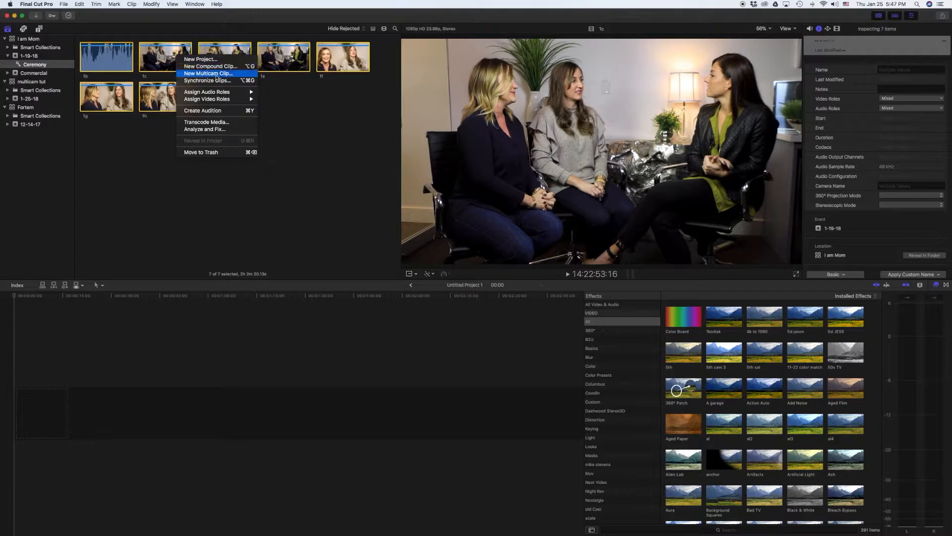
pyautogui.click(235, 74)
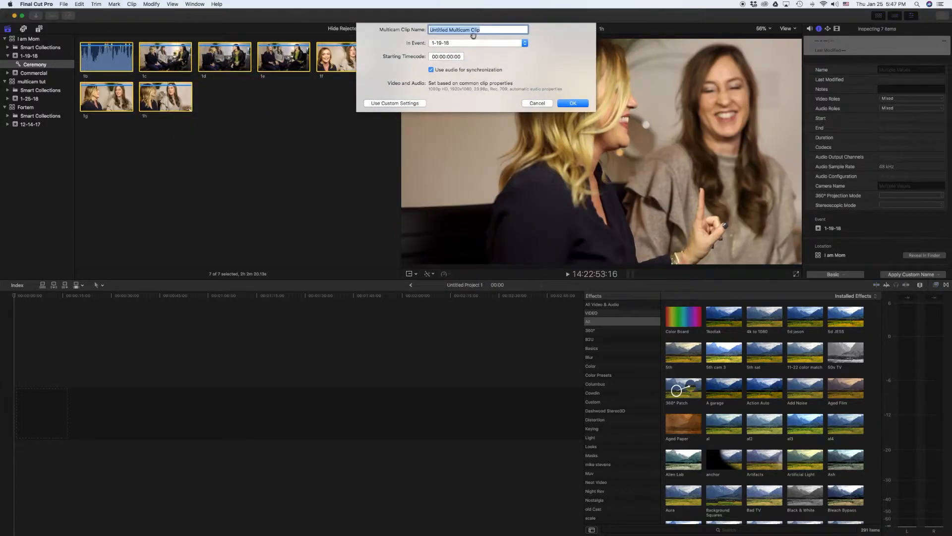
pyautogui.write('shine')
pyautogui.click(572, 103)
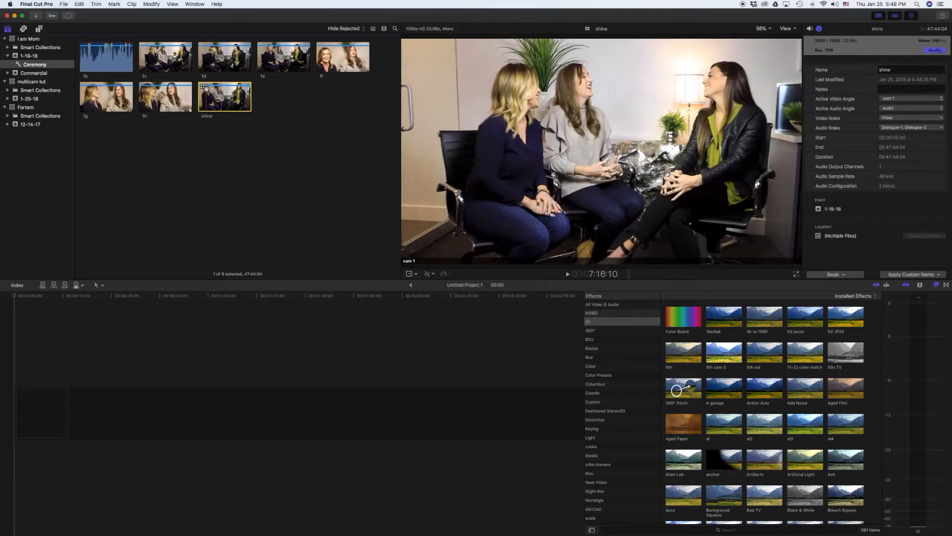
# Step: Look into the angles of the shine multicam clip and place the clip at the start of the Untitled Project 1 timeline
pyautogui.doubleClick(203, 88)
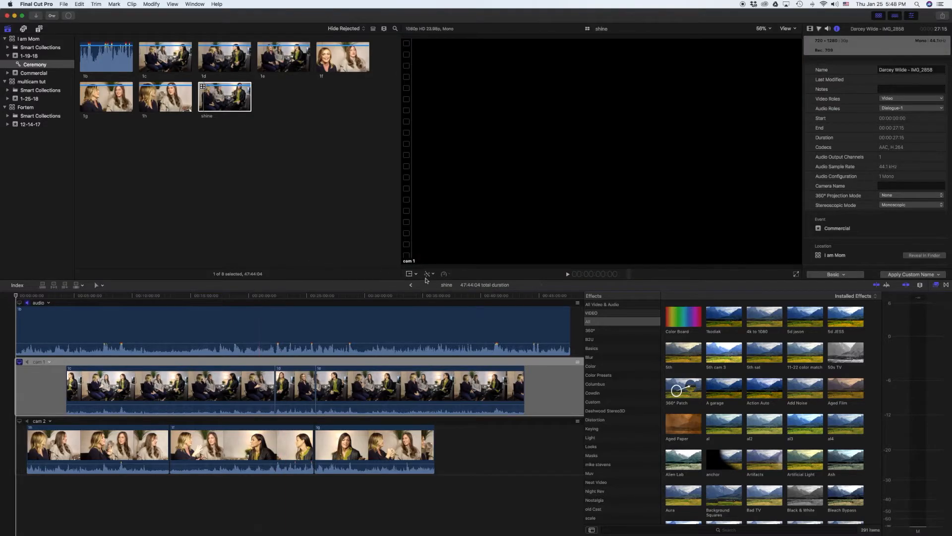
pyautogui.click(410, 285)
pyautogui.moveTo(222, 94); pyautogui.dragTo(177, 424)
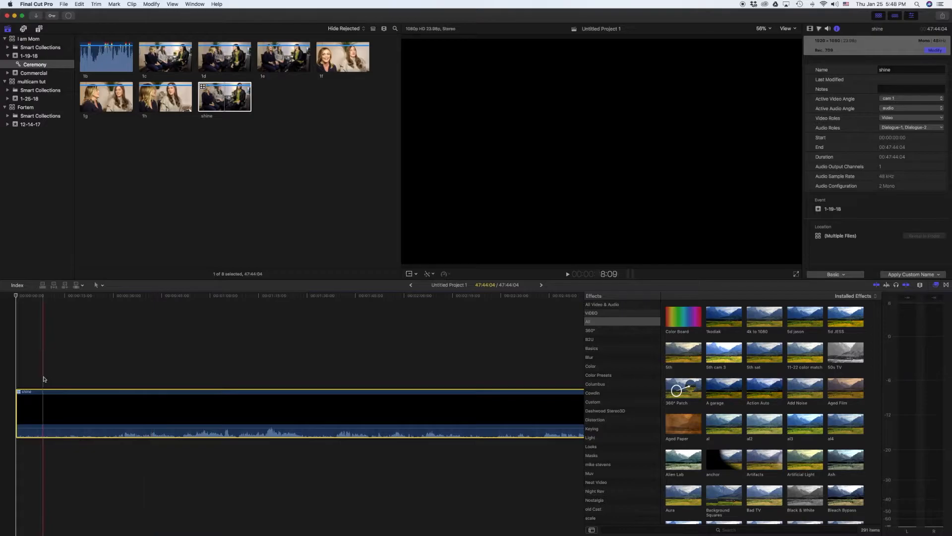
# Step: Open the shine clip from the timeline in the angle editor and preview its synced angles at two points
pyautogui.doubleClick(21, 395)
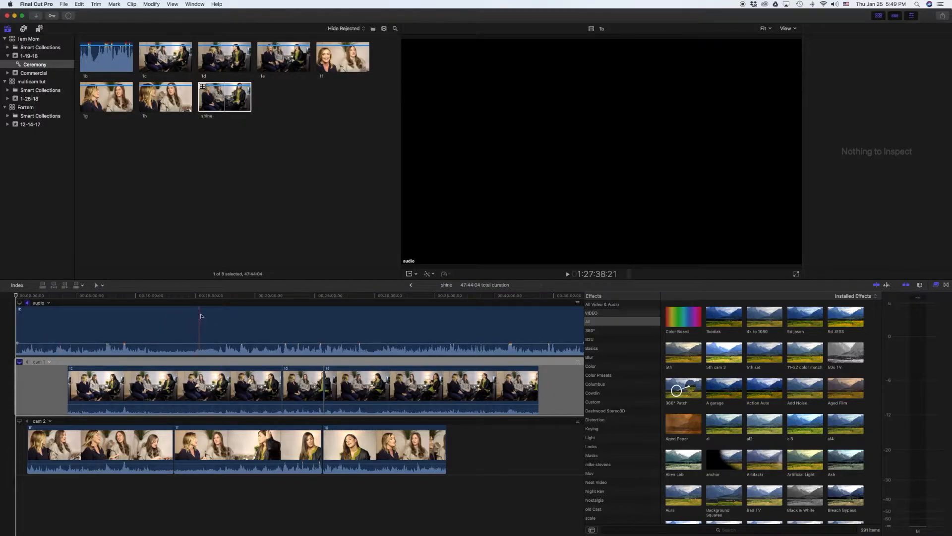
pyautogui.click(184, 296)
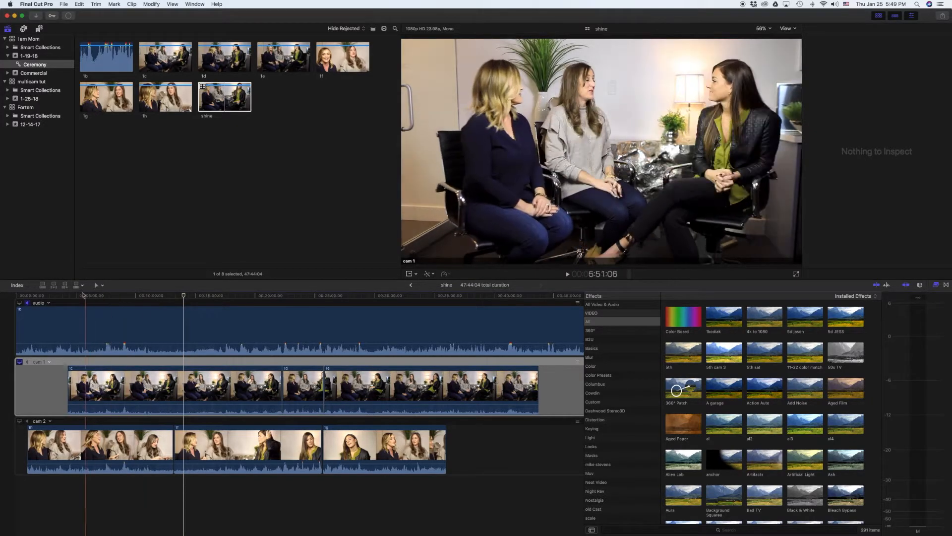
pyautogui.click(75, 296)
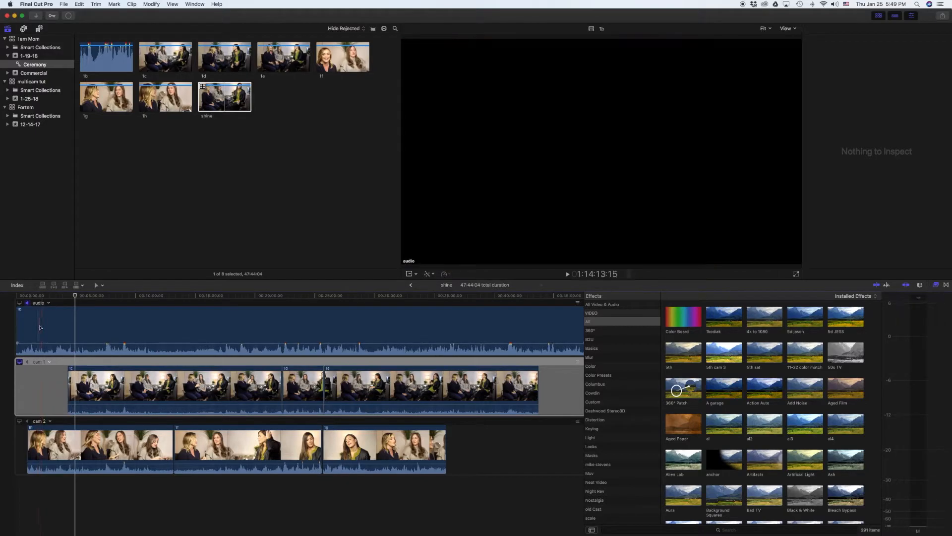
# Step: Add an empty angle below cam 2 in the multicam clip and delete it again
pyautogui.click(51, 422)
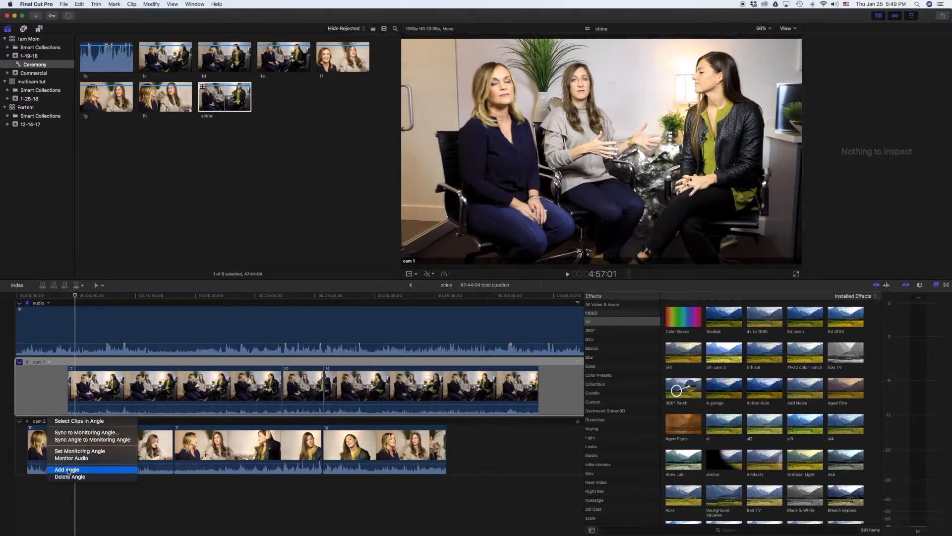
pyautogui.click(50, 423)
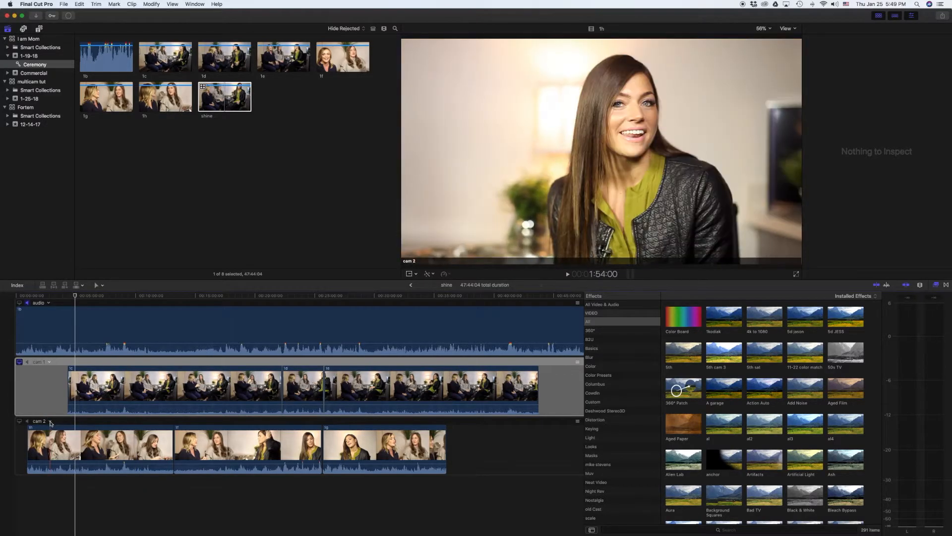
pyautogui.click(50, 423)
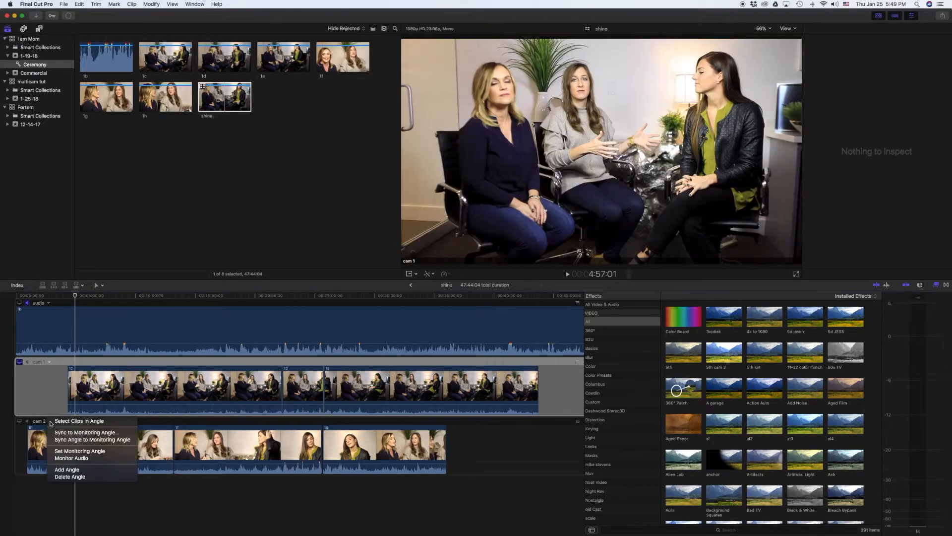
pyautogui.click(67, 469)
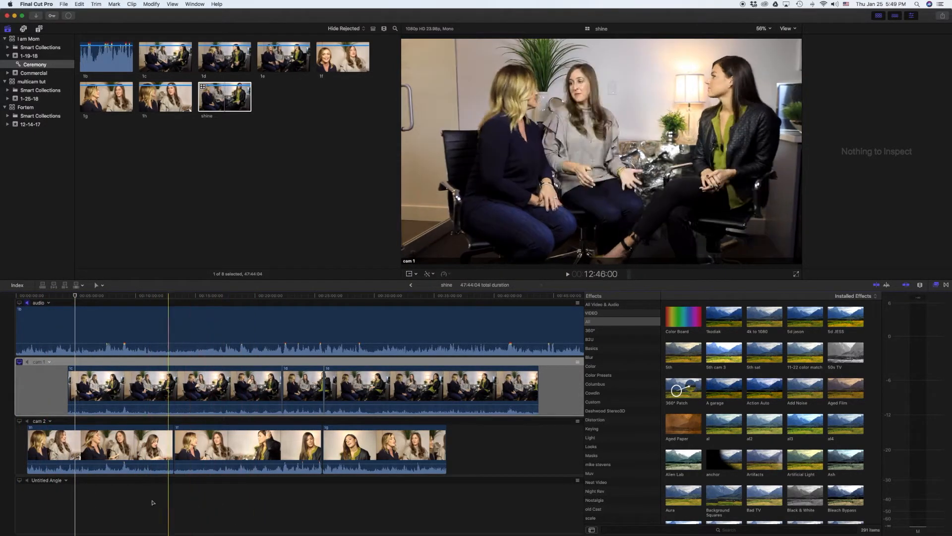
pyautogui.click(66, 480)
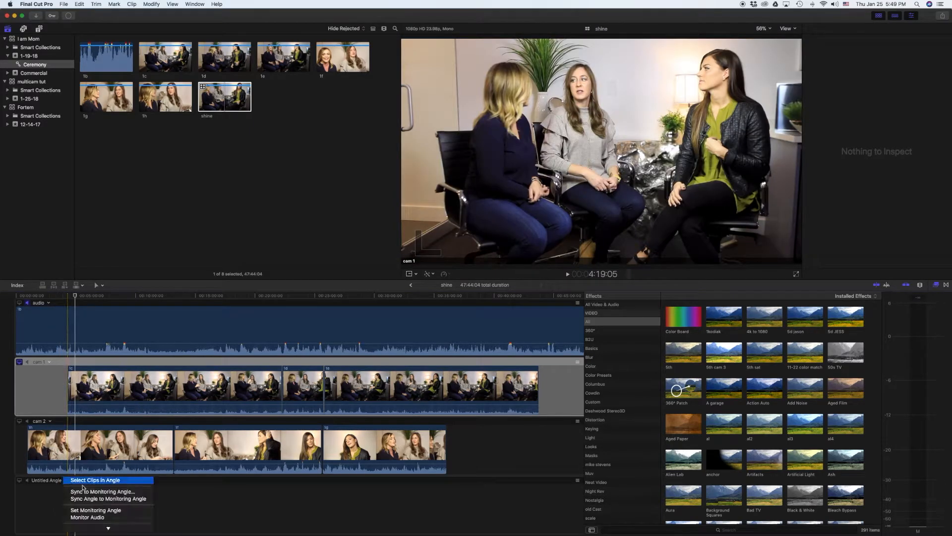
pyautogui.click(89, 528)
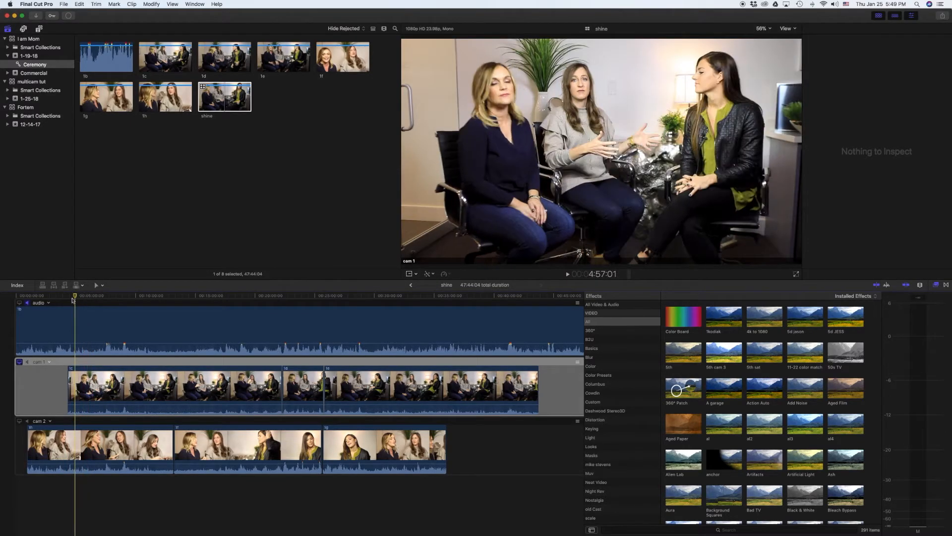
# Step: Move the playhead further along the angles and switch the monitoring angle to audio and back to cam 1
pyautogui.click(106, 337)
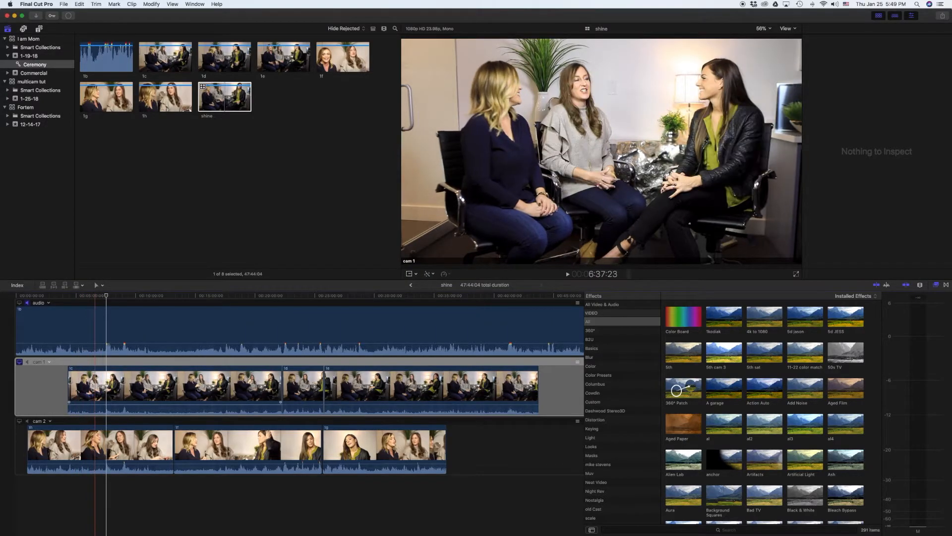
pyautogui.click(19, 303)
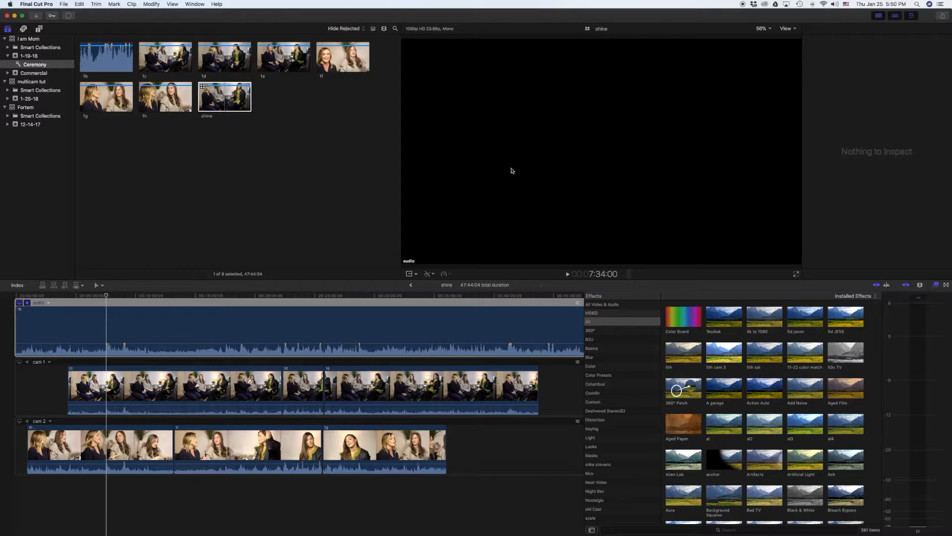
pyautogui.click(20, 363)
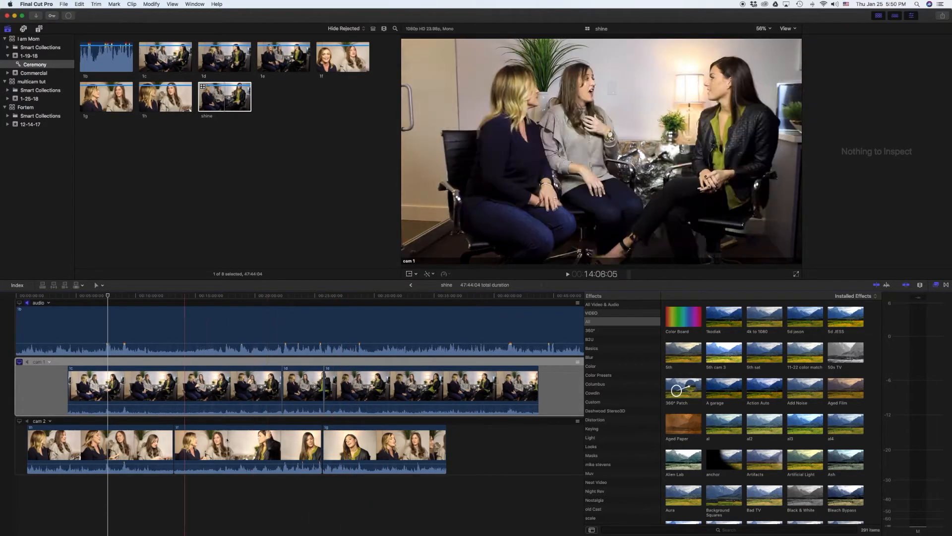
# Step: Leave the shine angle editor for the Untitled Project 1 timeline, reopen the angles, and return to the project
pyautogui.click(411, 285)
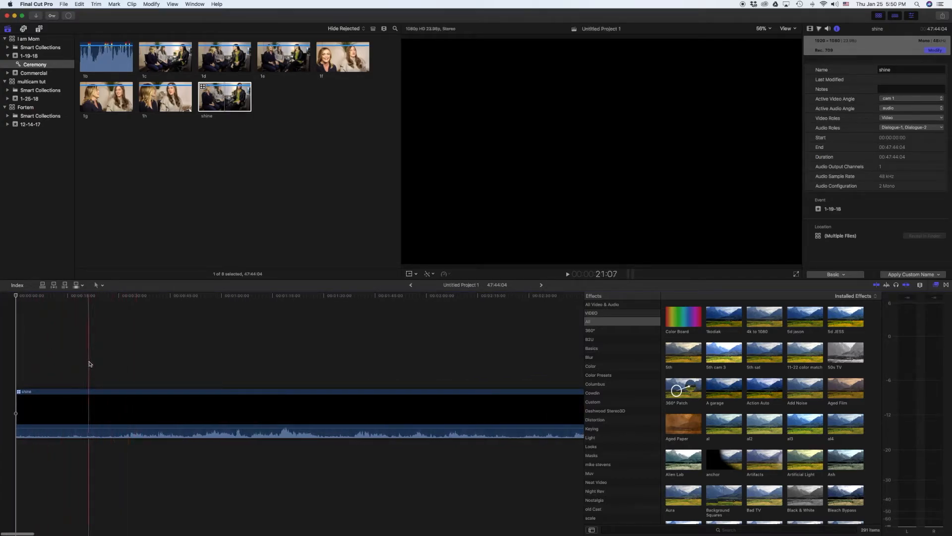
pyautogui.click(542, 284)
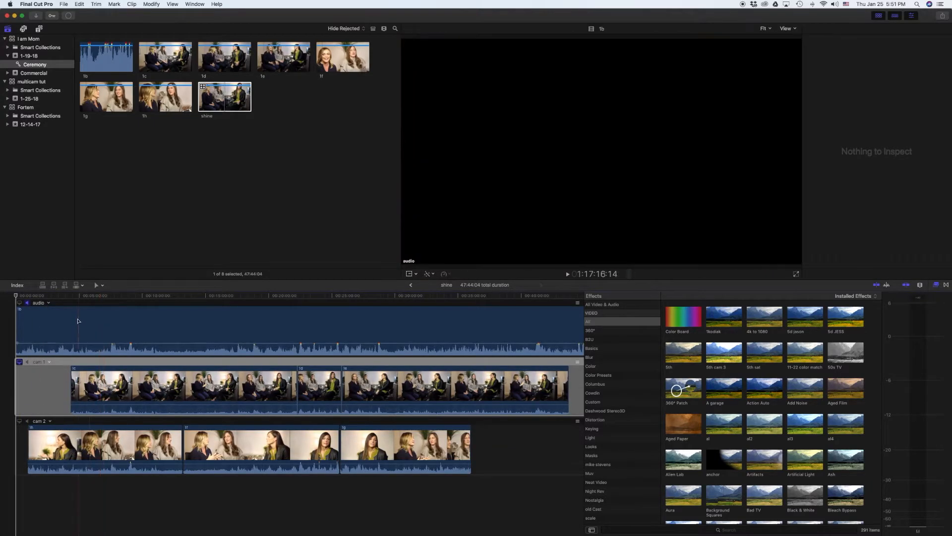
pyautogui.click(410, 285)
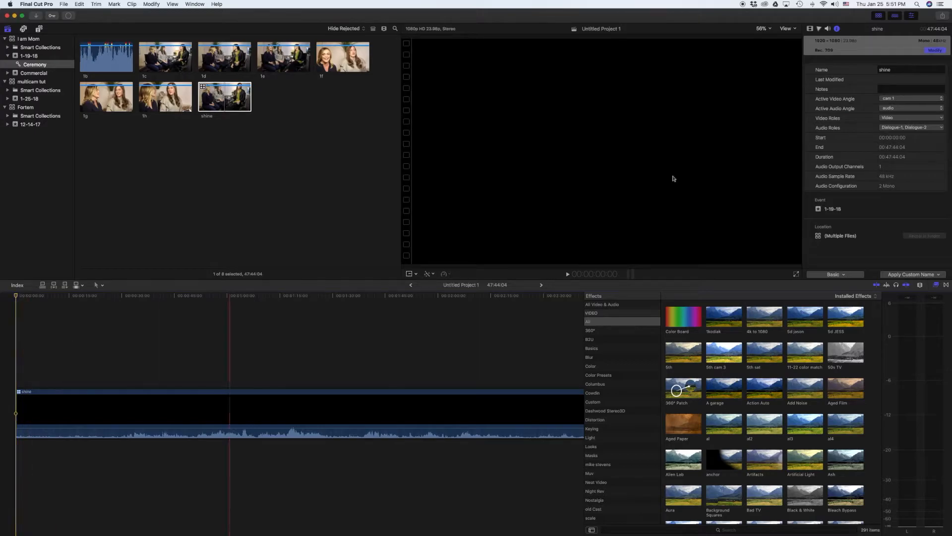
# Step: Show the angle viewer beside the main viewer and set it to display 4 angles
pyautogui.click(788, 29)
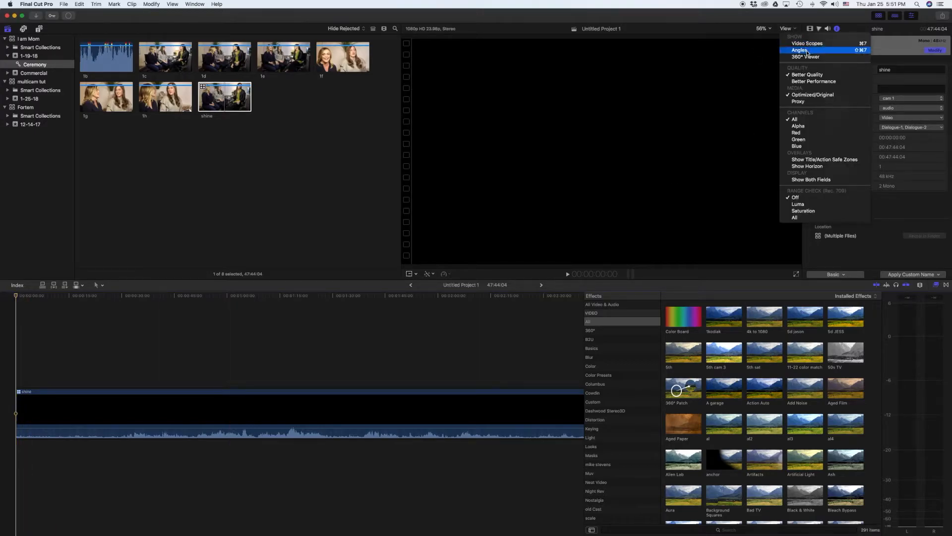
pyautogui.click(860, 56)
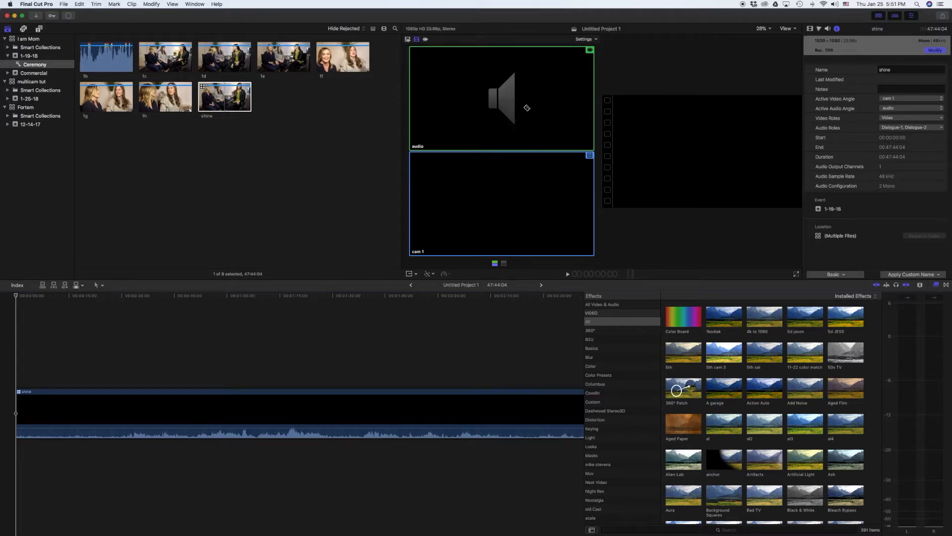
pyautogui.click(585, 40)
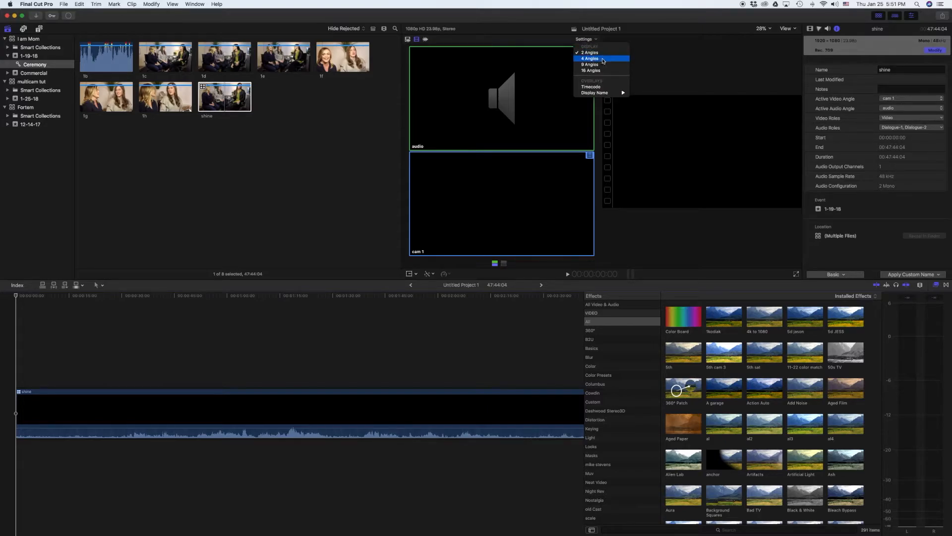
pyautogui.click(603, 59)
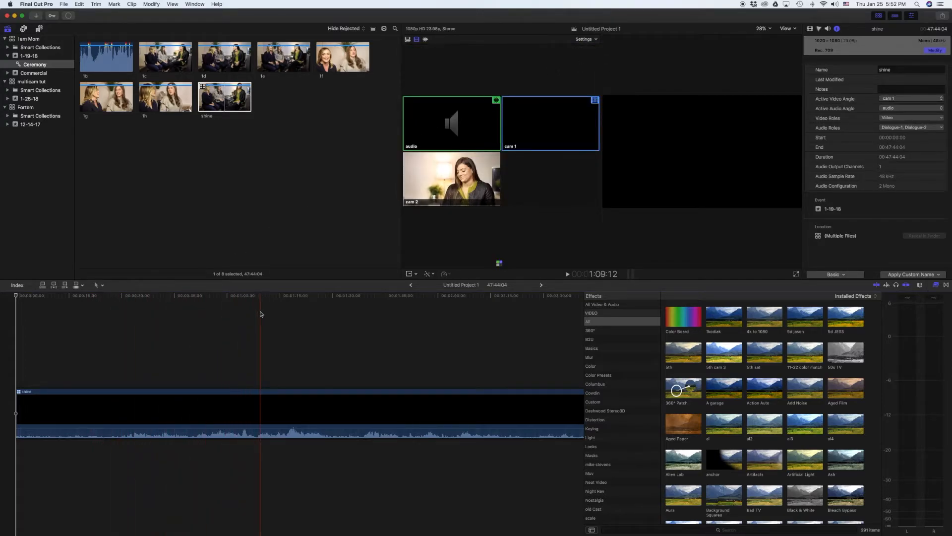
# Step: Trim the opening without cam 1 footage off the shine clip so it starts at 00:05:21:23, and fit the whole clip in the timeline
pyautogui.hscroll(5, 376, 317)
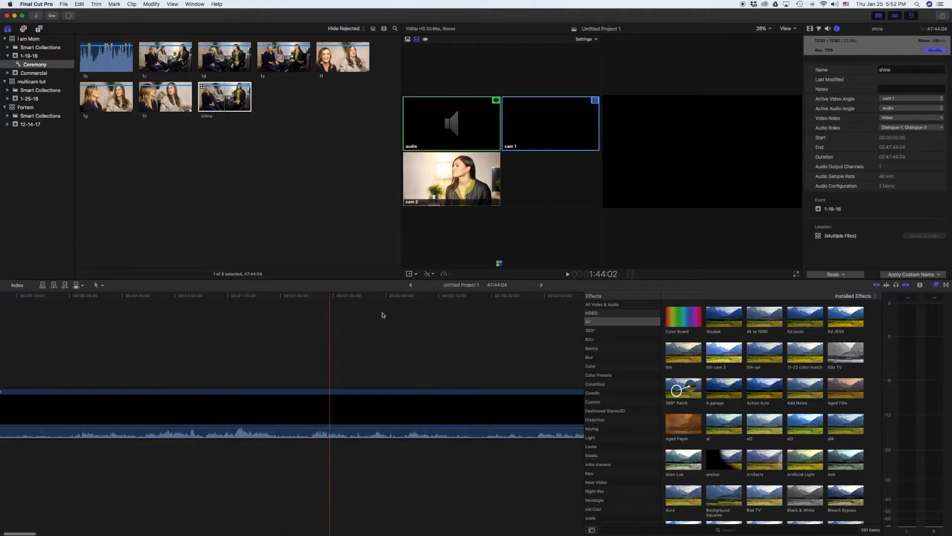
pyautogui.hscroll(10, 422, 323)
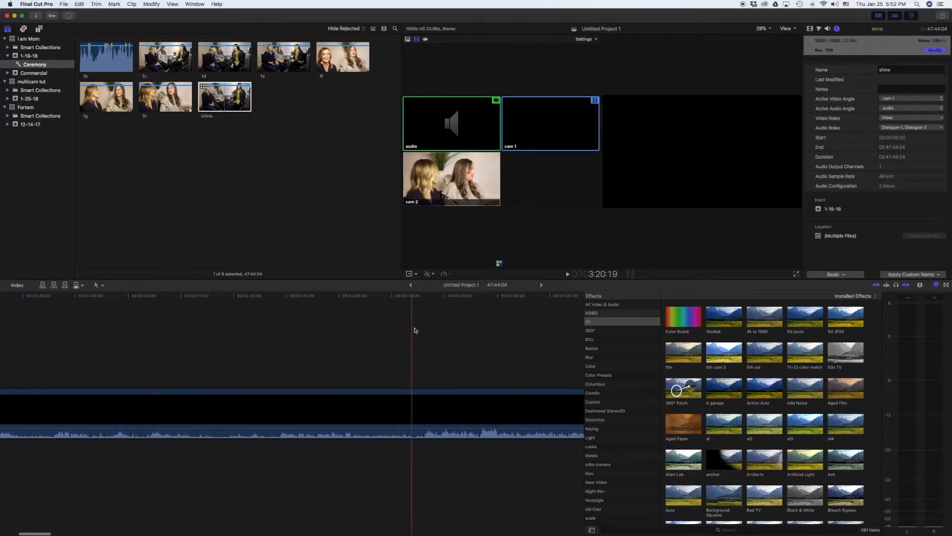
pyautogui.click(507, 331)
pyautogui.hscroll(7, 496, 337)
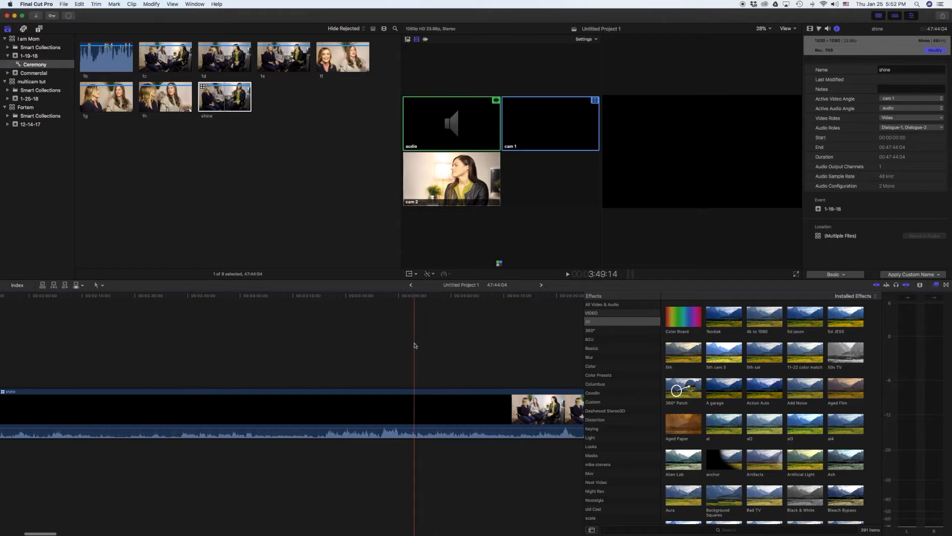
pyautogui.click(490, 340)
pyautogui.hotkey('shift', 'z')
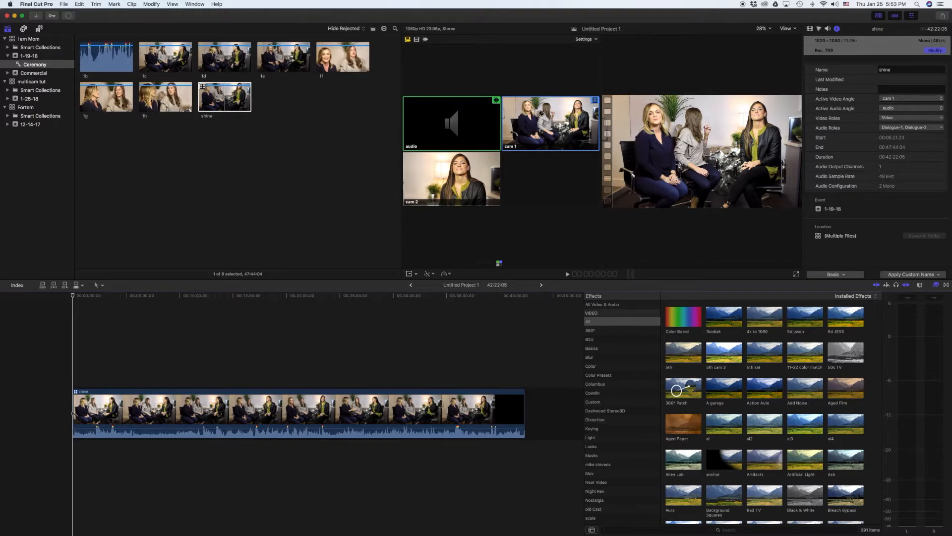
# Step: Switch the shine clip's video and audio to cam 1, and after that only its video to cam 2
pyautogui.click(541, 114)
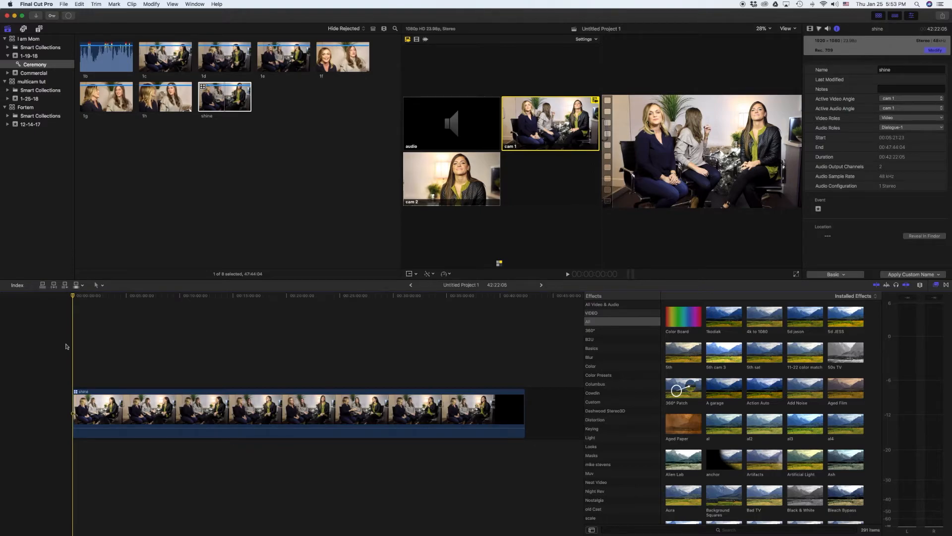
pyautogui.click(75, 395)
pyautogui.click(432, 174)
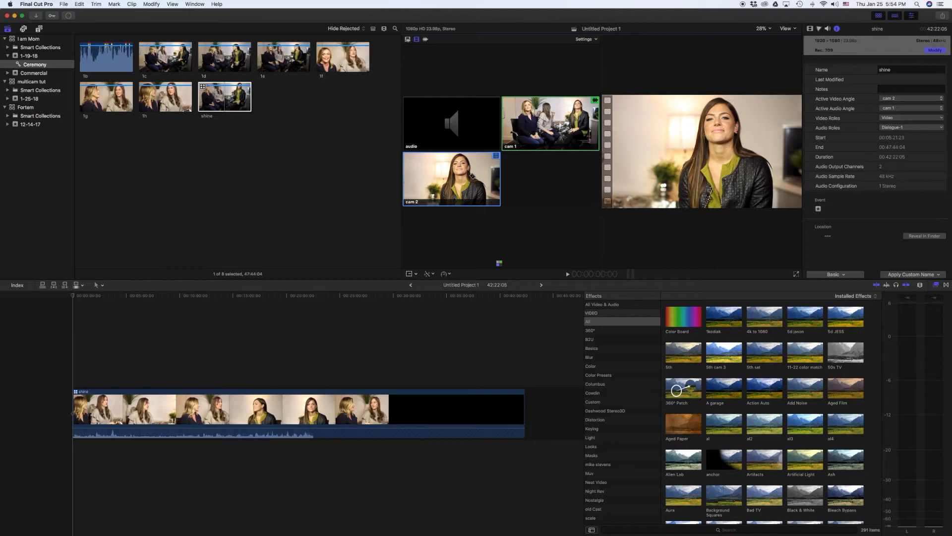
# Step: During playback, cut the sound to the audio angle and cut the video to cam 1, cam 2 and cam 1 again, stopping at the end
pyautogui.press('space')
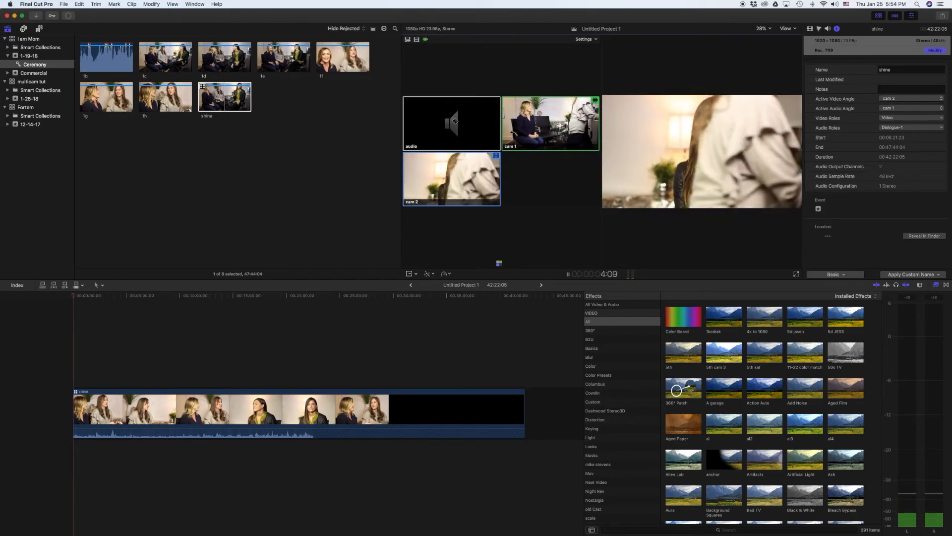
pyautogui.click(455, 121)
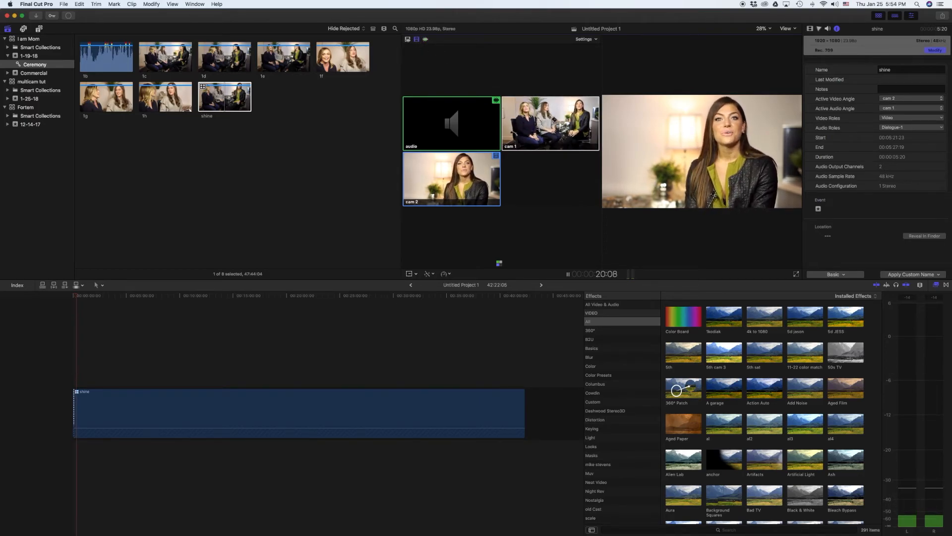
pyautogui.click(554, 119)
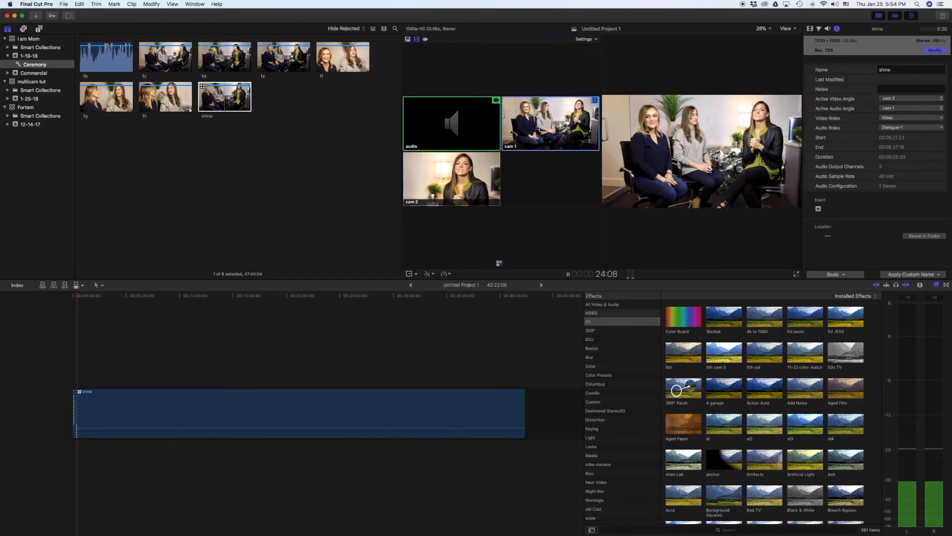
pyautogui.click(458, 176)
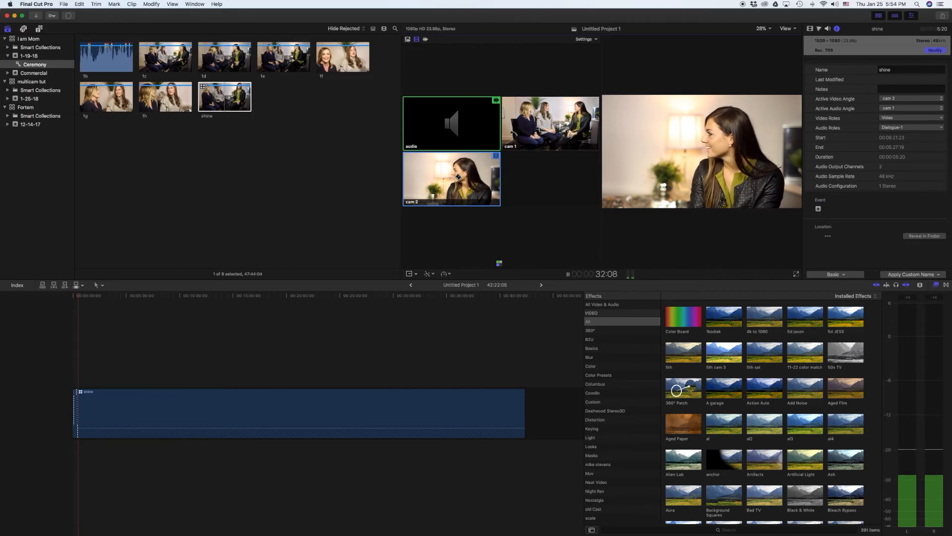
pyautogui.click(543, 121)
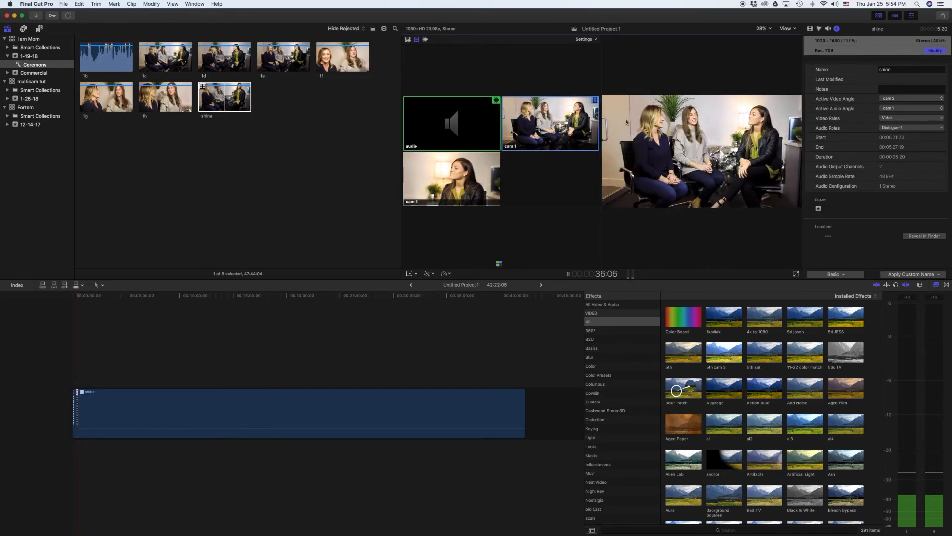
pyautogui.press('space')
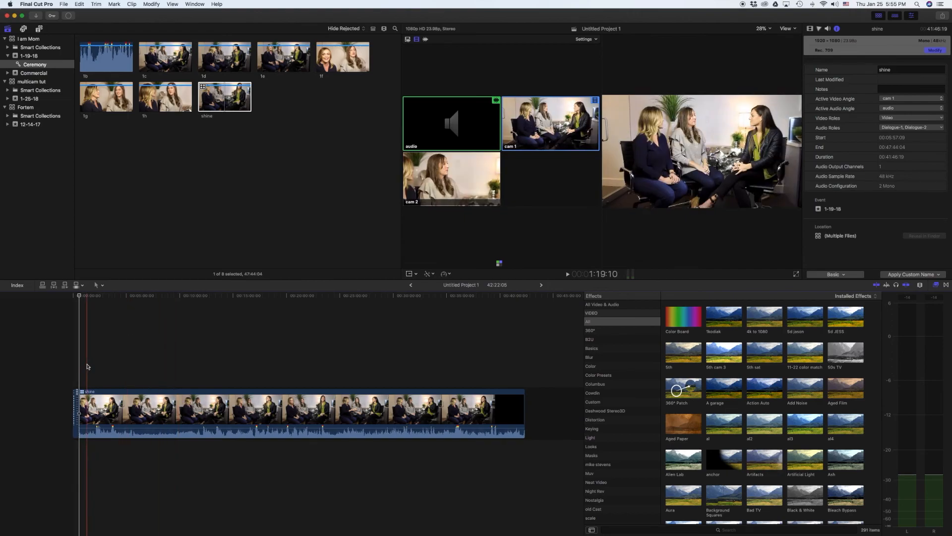
# Step: Turn off skimming, step back through the edits to the cut at 27:20, and switch that segment's video to cam 1
pyautogui.press('s')
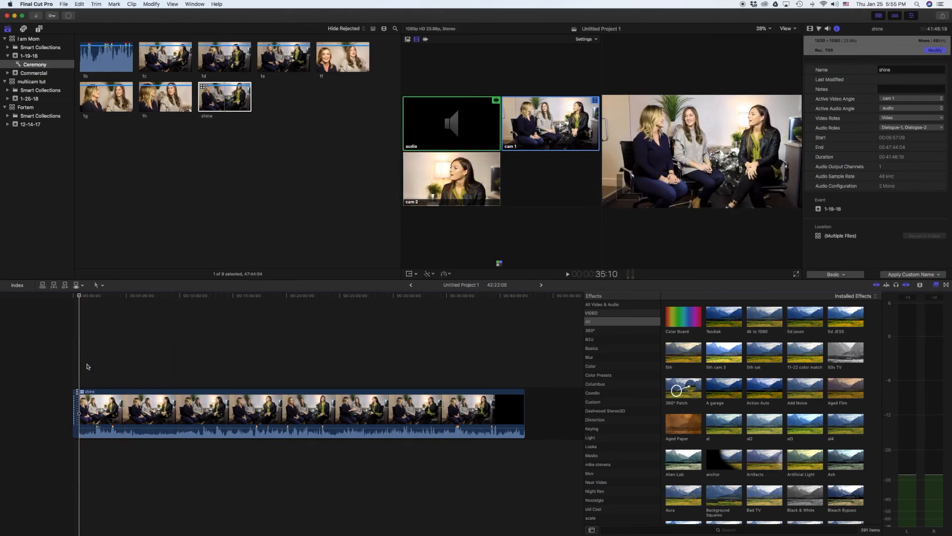
pyautogui.press('Up')
pyautogui.press('Down')
pyautogui.press('Up')
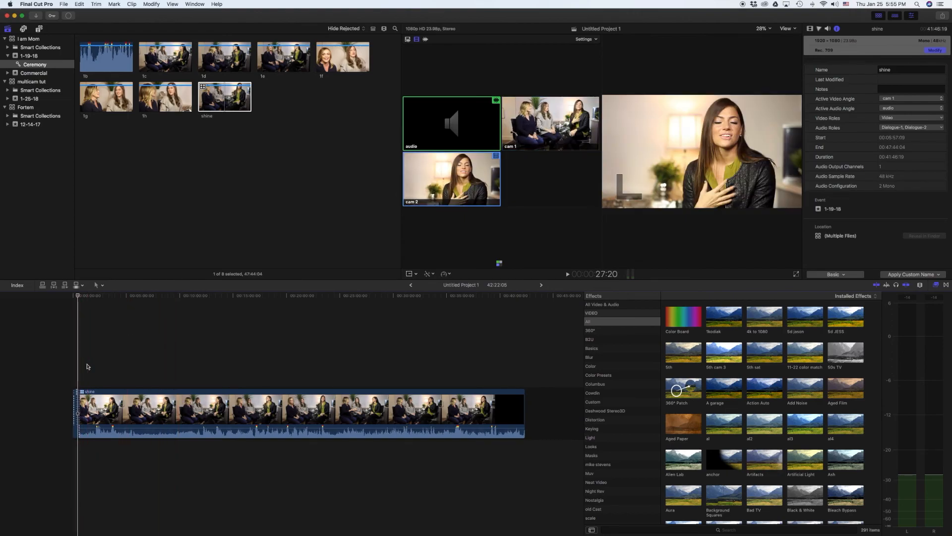
pyautogui.click(544, 132)
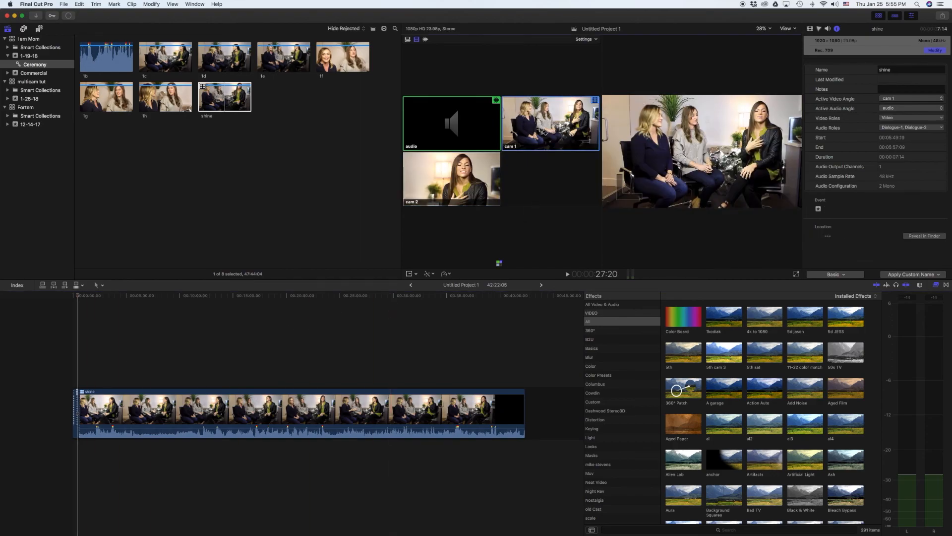